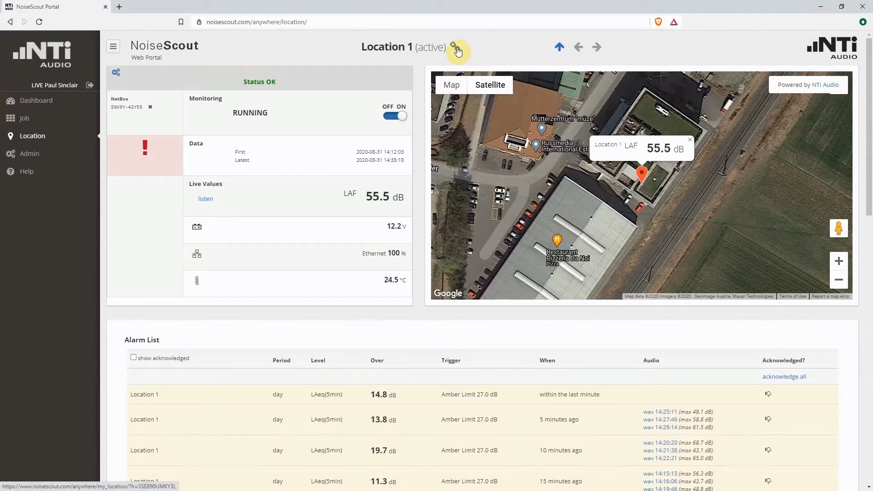
Step: Open the share view of Location 1, examine its status, limits, charts and unique web address, and close it
click(454, 47)
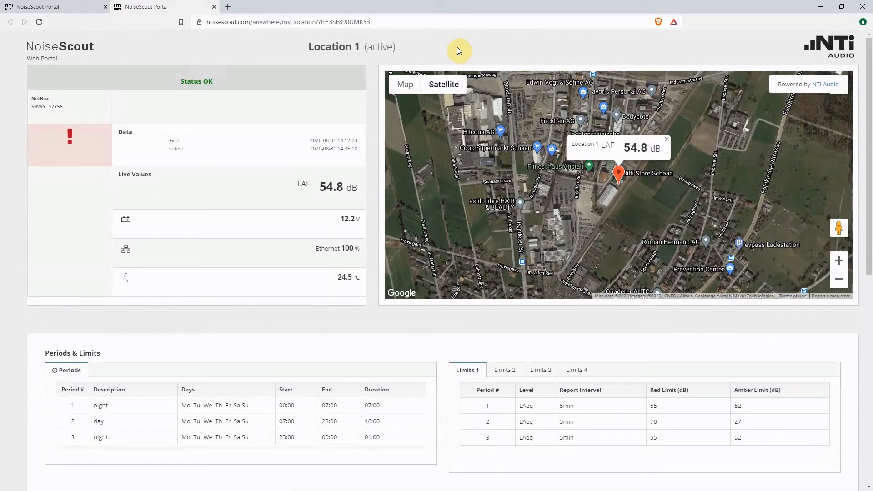
scroll(384, 307, down, 6)
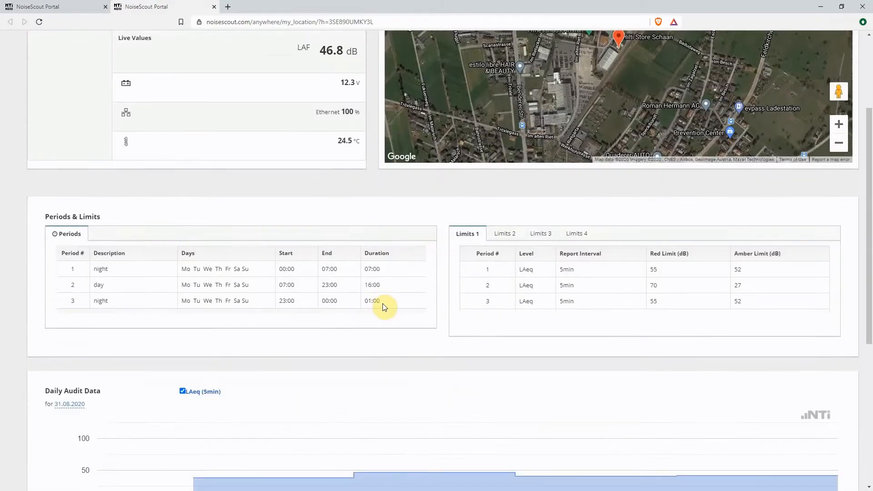
scroll(383, 304, down, 3)
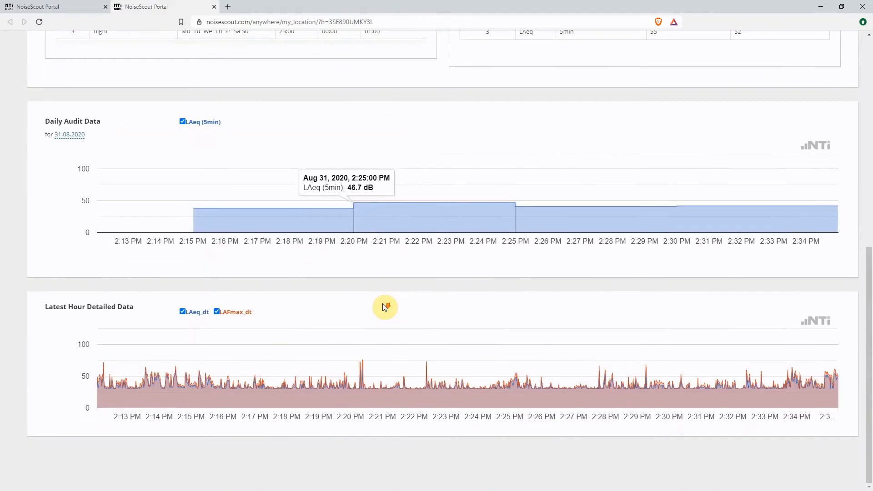
scroll(383, 304, up, 7)
scroll(383, 304, up, 3)
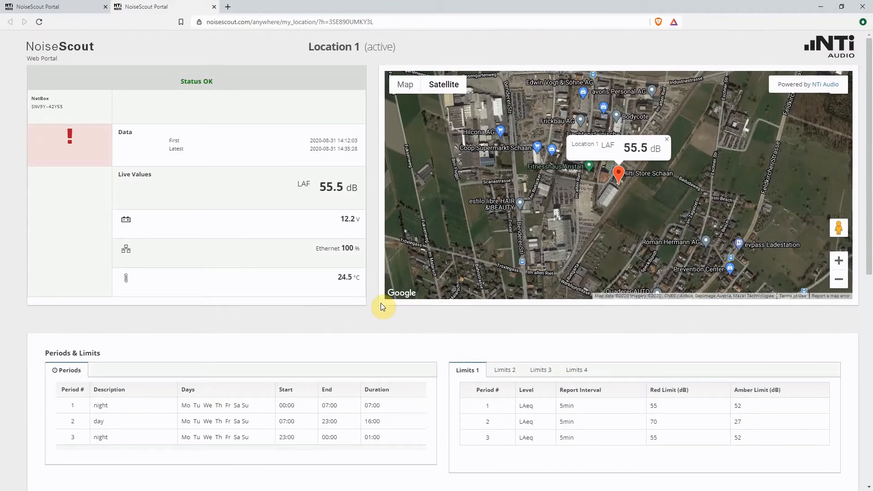
drag(374, 21, 317, 22)
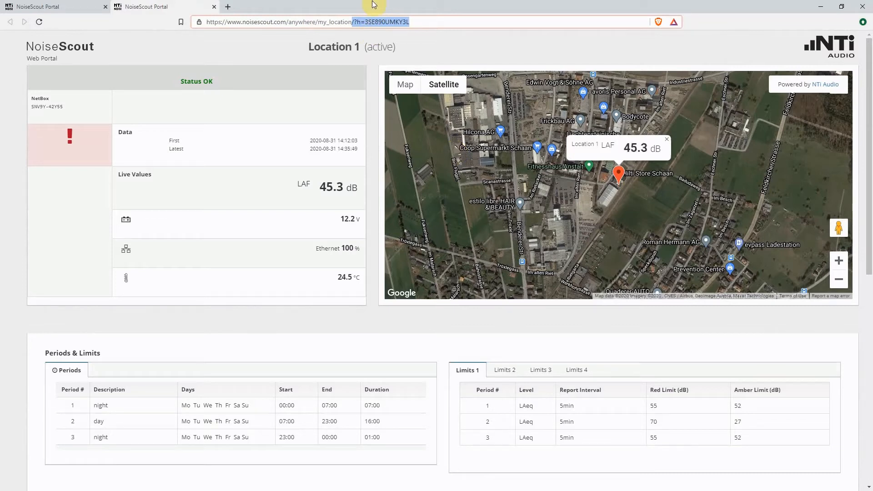
click(214, 7)
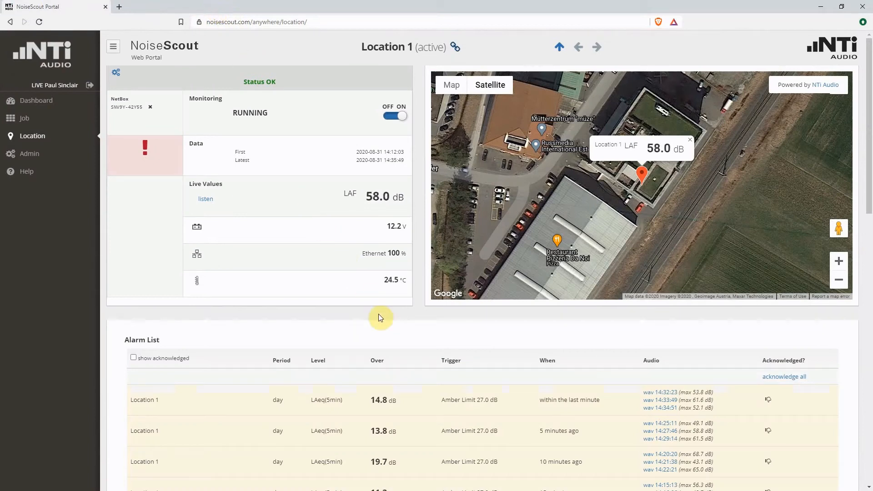
Step: Change the description of period 3 in the Periods & Limits section to "night late"
scroll(384, 269, down, 2)
scroll(361, 313, down, 5)
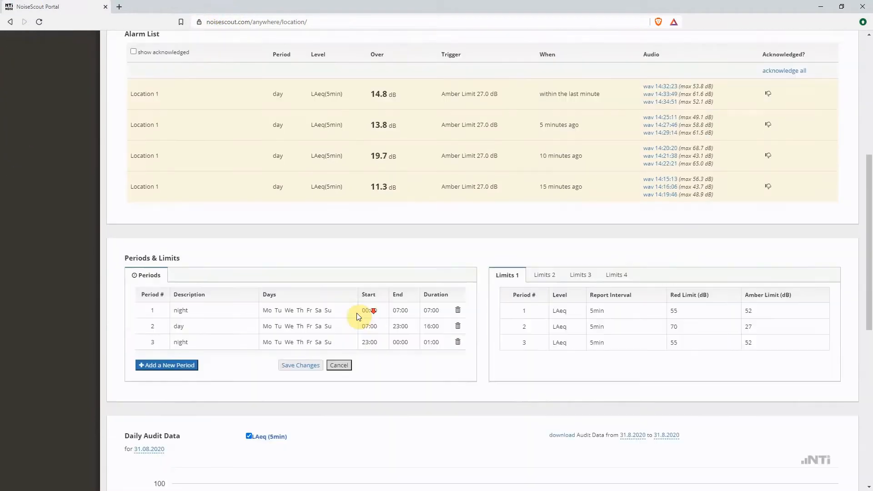
drag(124, 246, 184, 246)
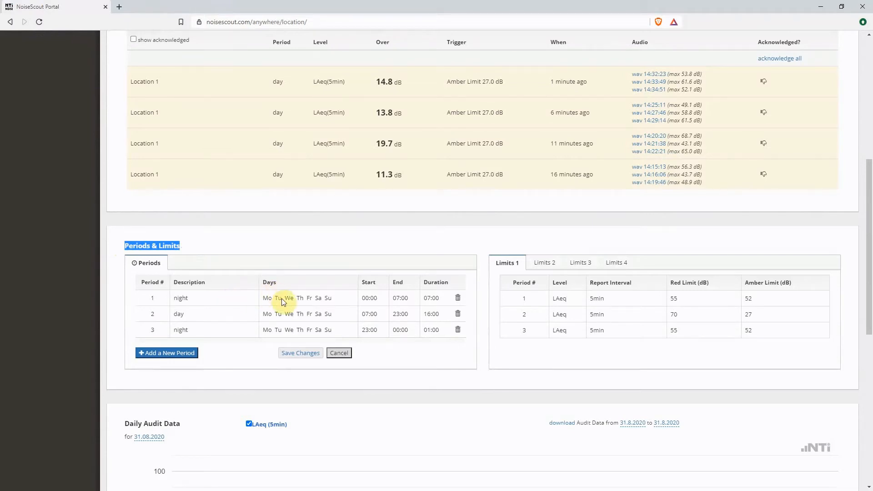
scroll(283, 302, down, 2)
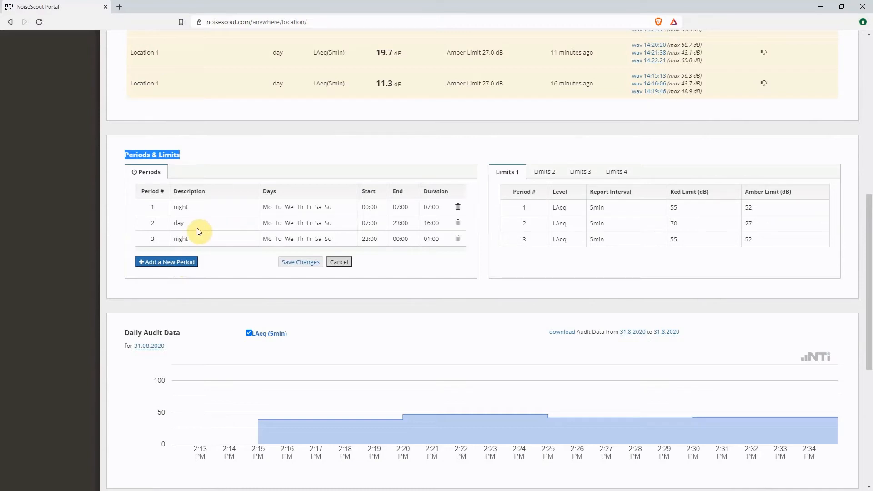
click(184, 240)
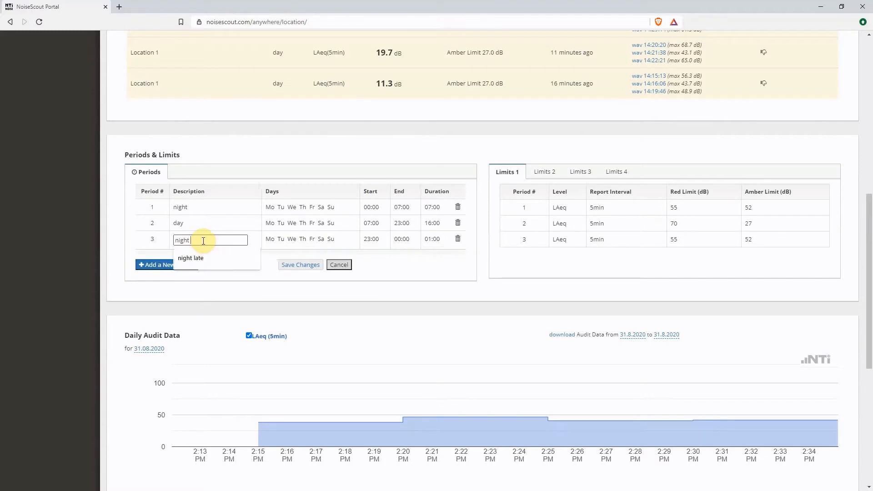
text(late)
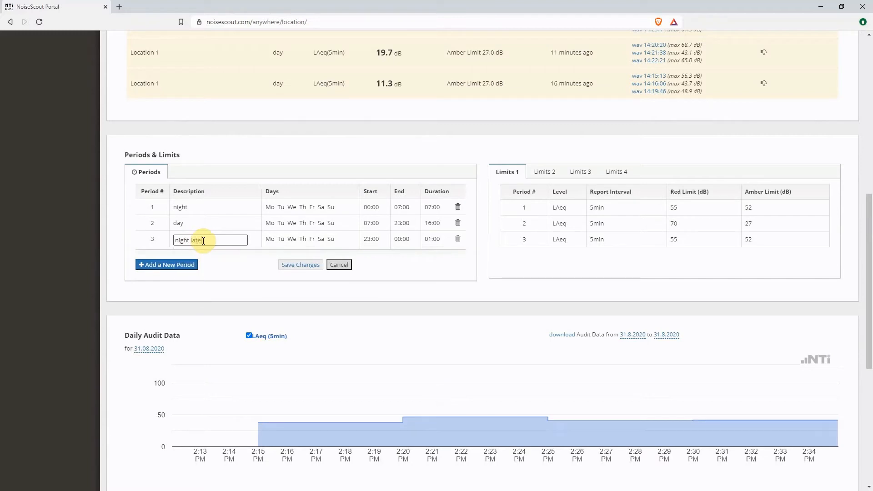
click(242, 263)
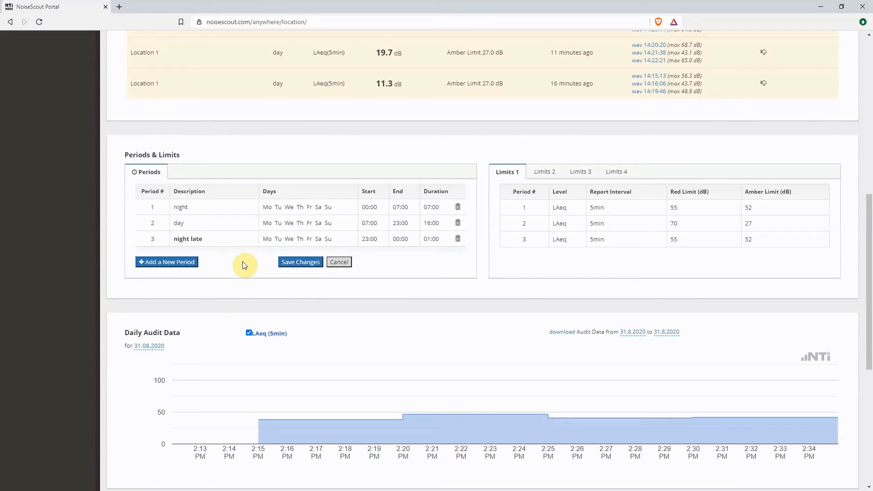
Step: Set the amber limit of period 3 in Limits 1 to 28 dB and save the changes to periods and limits
click(544, 172)
click(581, 173)
click(616, 175)
click(499, 172)
mouse_move(594, 236)
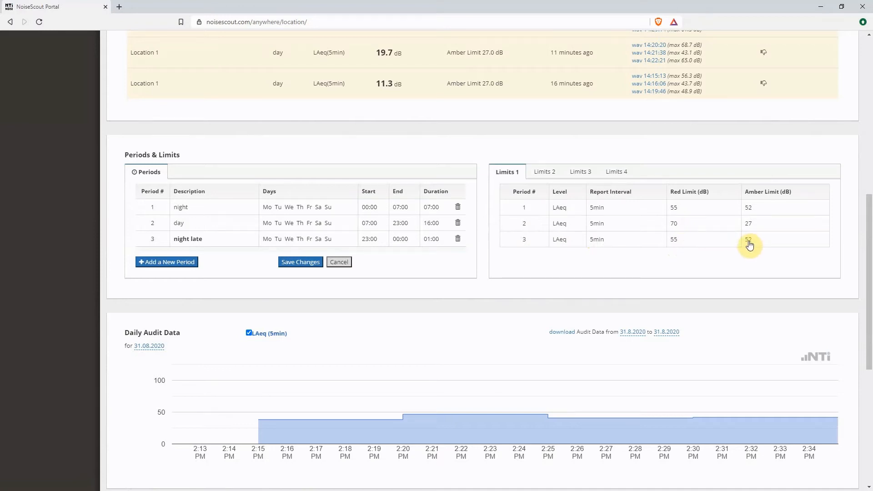
click(749, 245)
text(2)
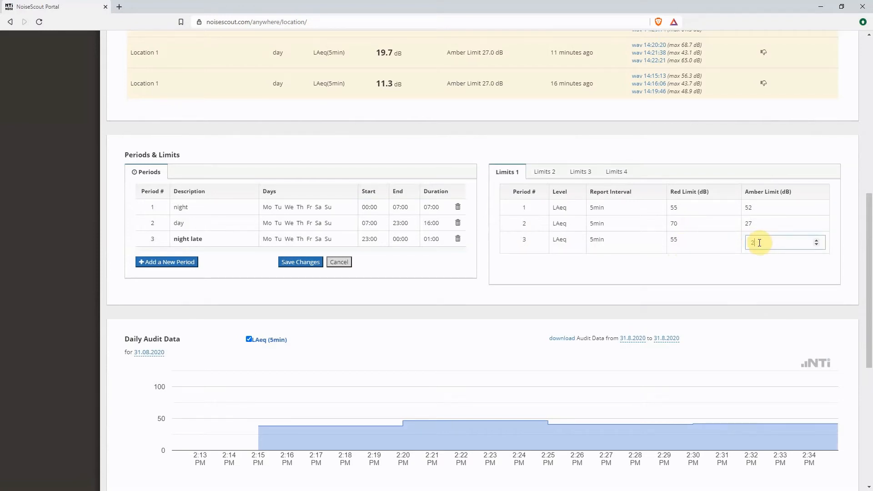
text(8)
click(693, 269)
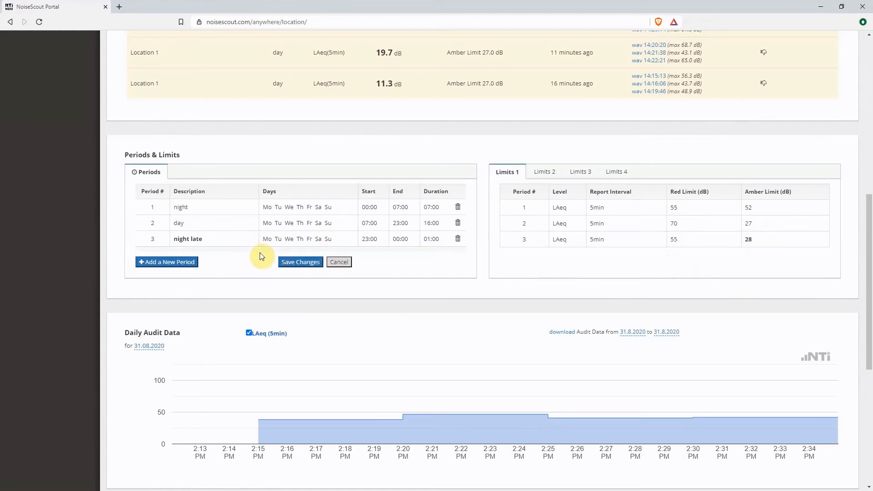
click(298, 266)
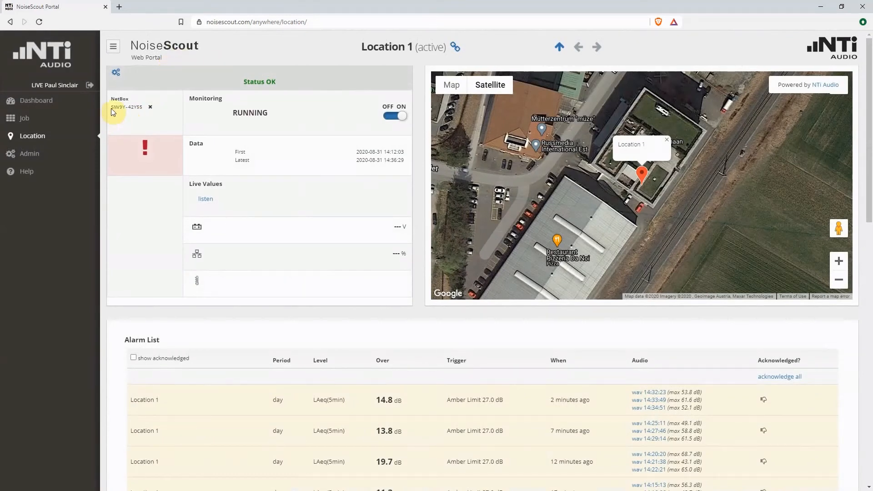
Step: In the location setup, turn on showing alarms and incidents in the share view, including the alarm audio wav files
click(116, 74)
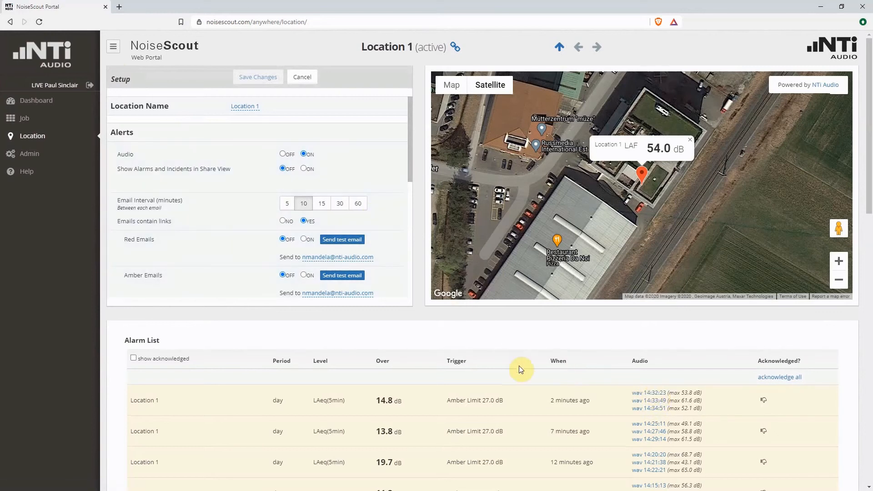
scroll(519, 366, down, 3)
scroll(521, 369, down, 9)
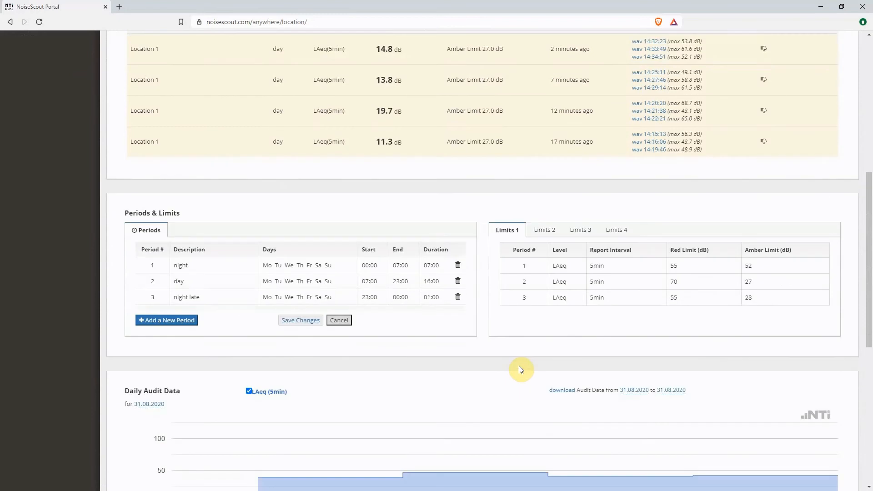
scroll(521, 369, down, 4)
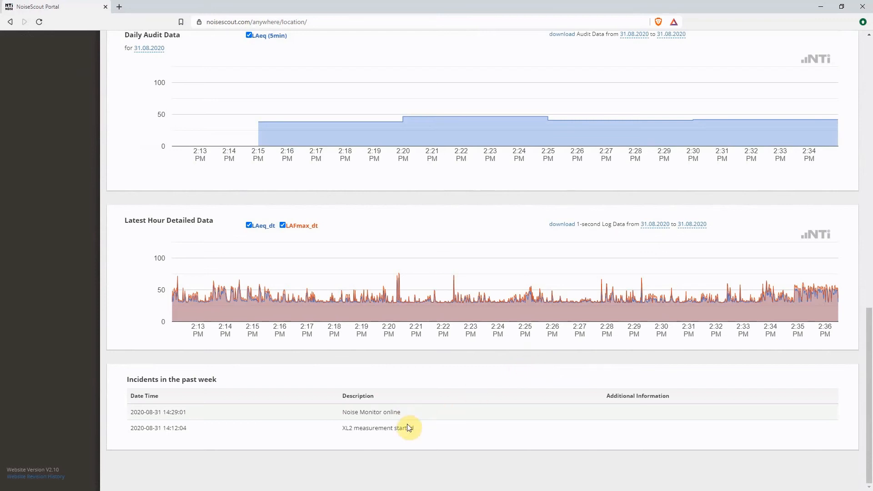
scroll(421, 422, up, 15)
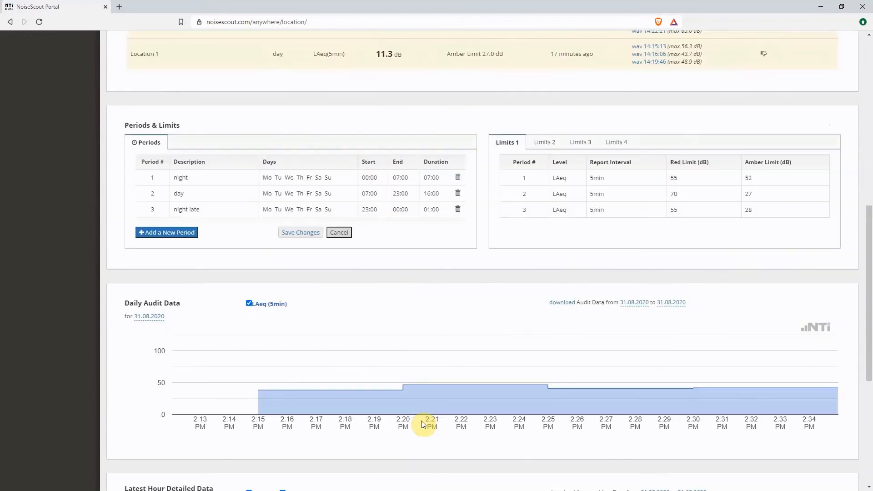
scroll(421, 419, up, 2)
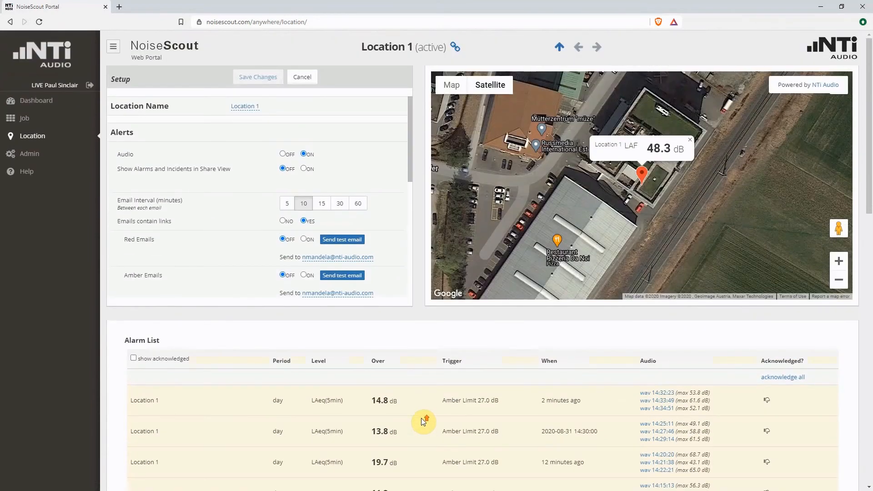
click(306, 170)
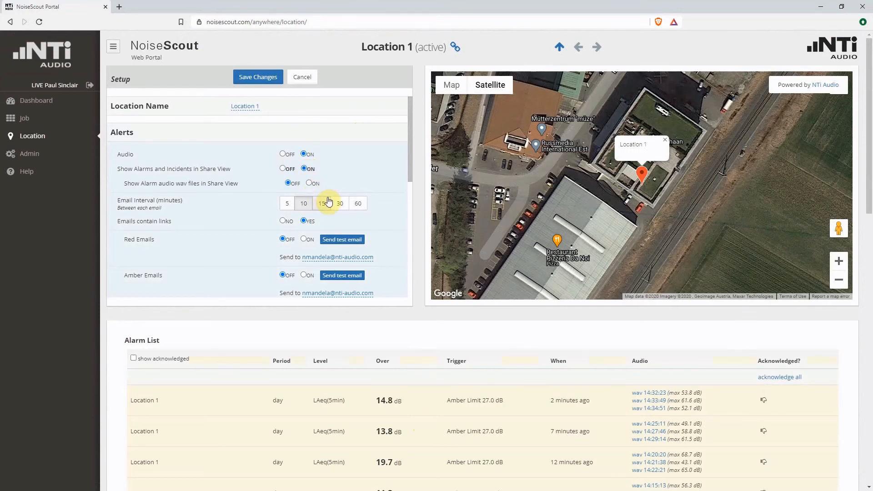
click(309, 183)
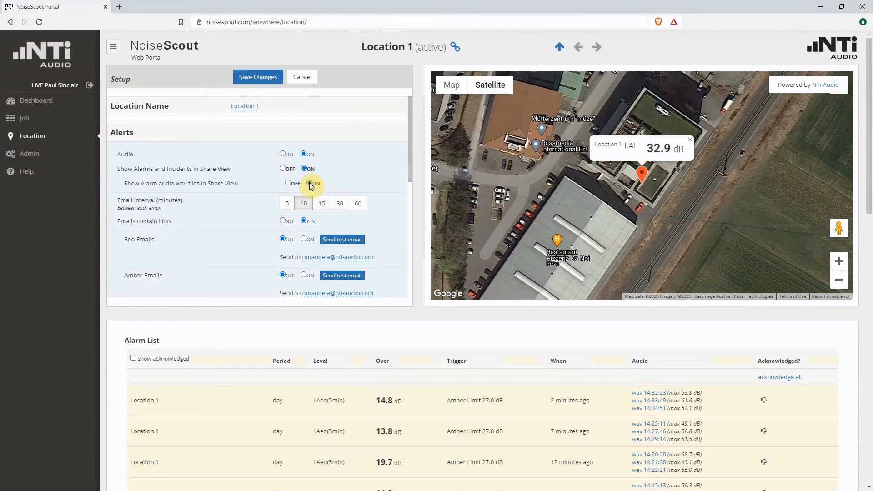
Step: Set the alert email interval to 5 minutes, turn on amber emails with the existing recipient, and save the setup
click(290, 207)
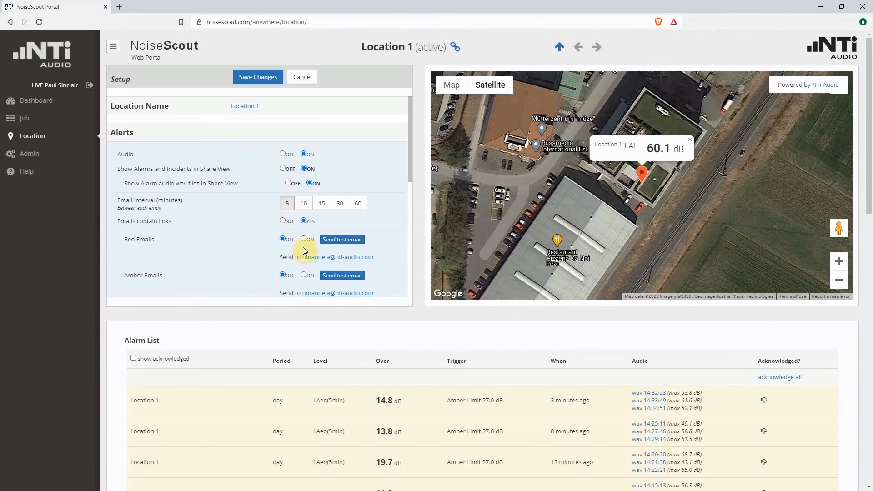
scroll(301, 242, down, 2)
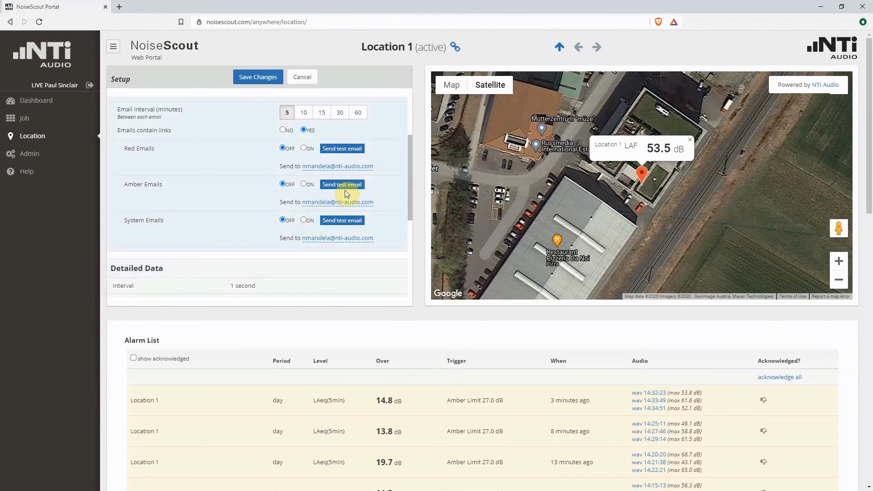
click(341, 206)
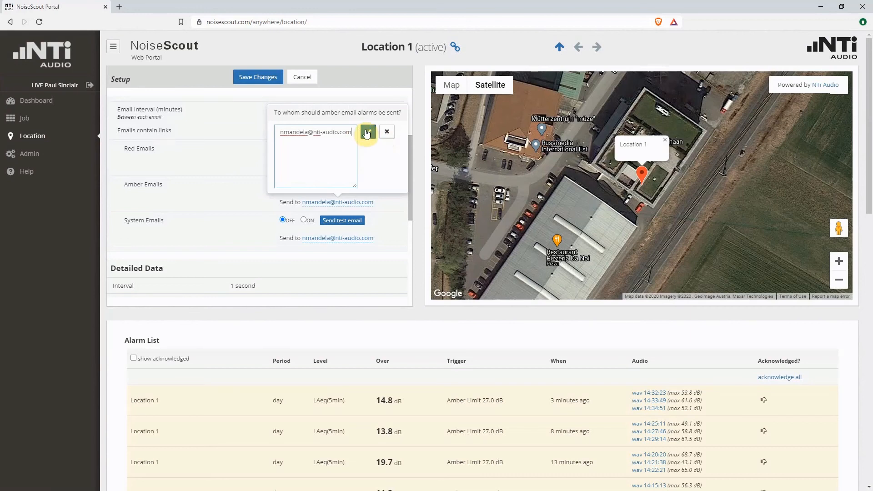
click(367, 133)
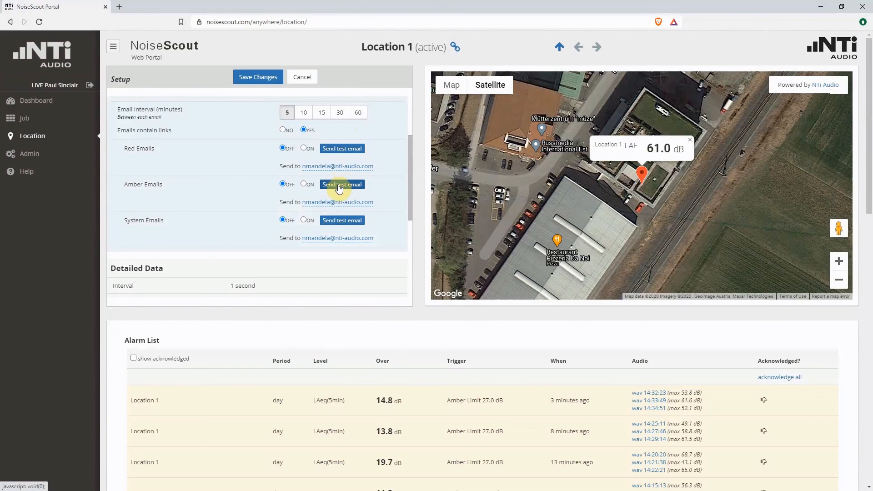
click(304, 184)
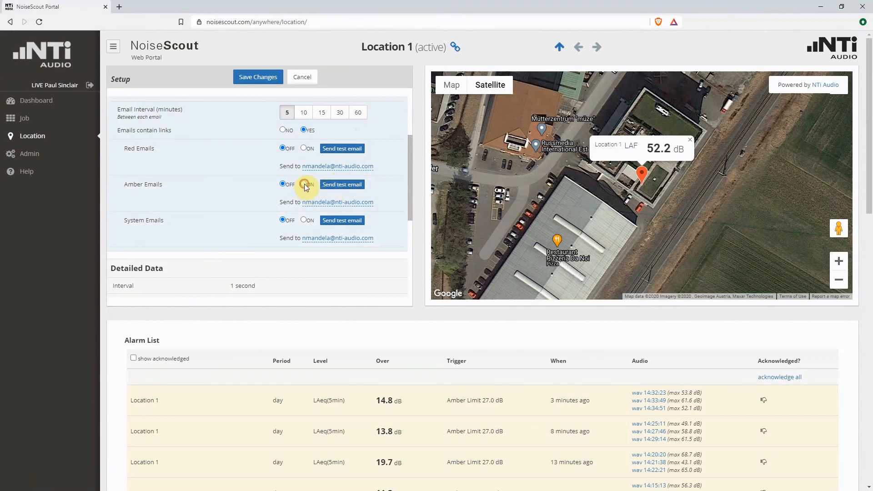
click(251, 78)
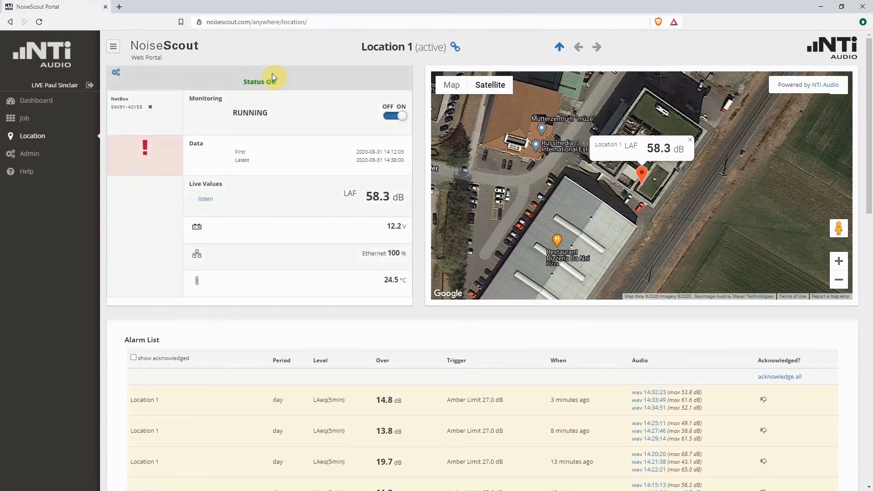
Step: Minimize the browser windows to view the NoiseScout alert email for Location 1
click(823, 9)
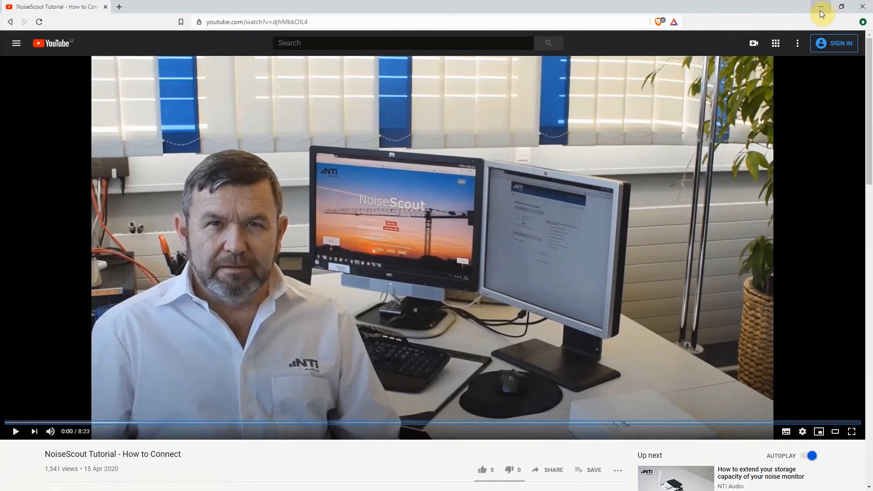
click(822, 9)
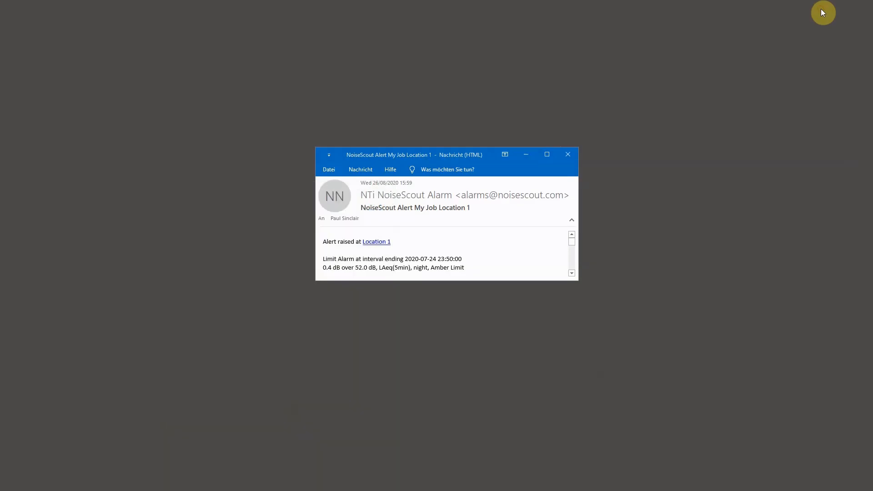